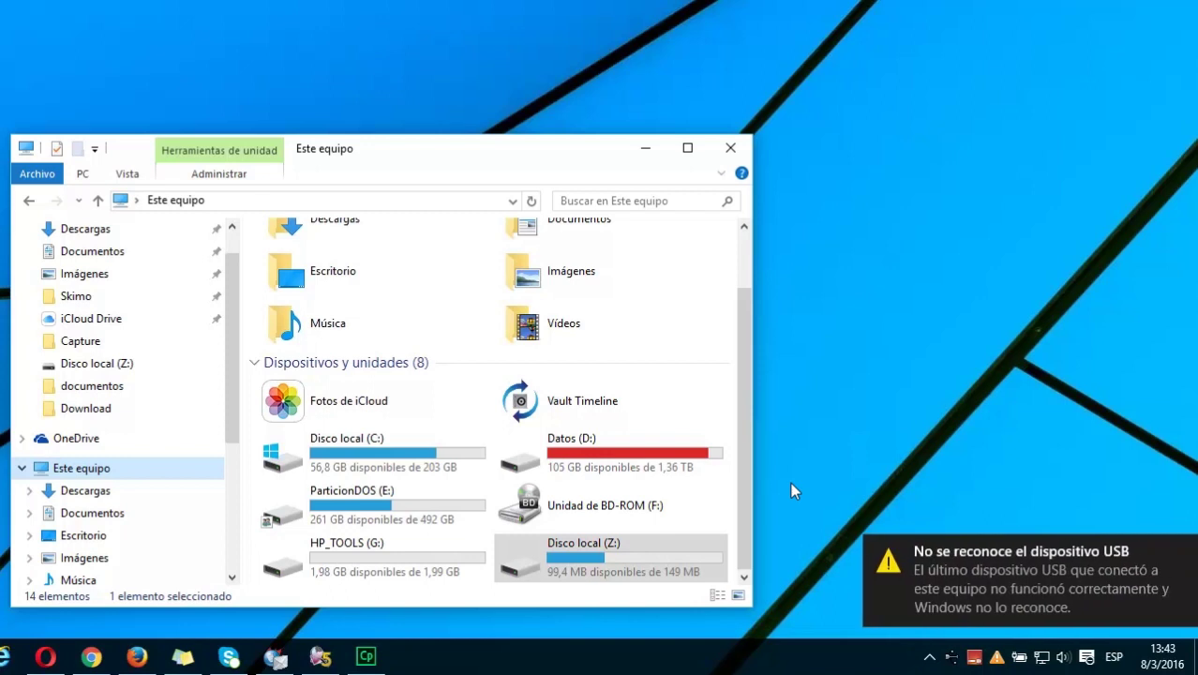
Open the unrecognised USB device notification, read its recommendation and close the message
left_click(1018, 591)
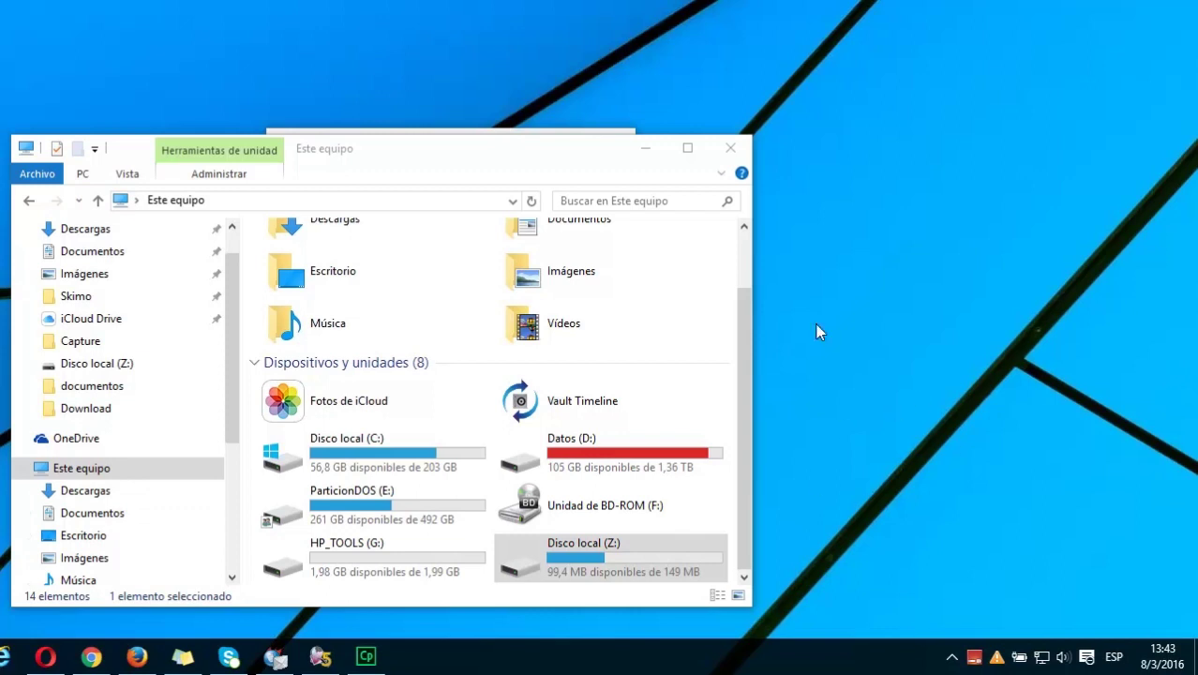
left_click(644, 149)
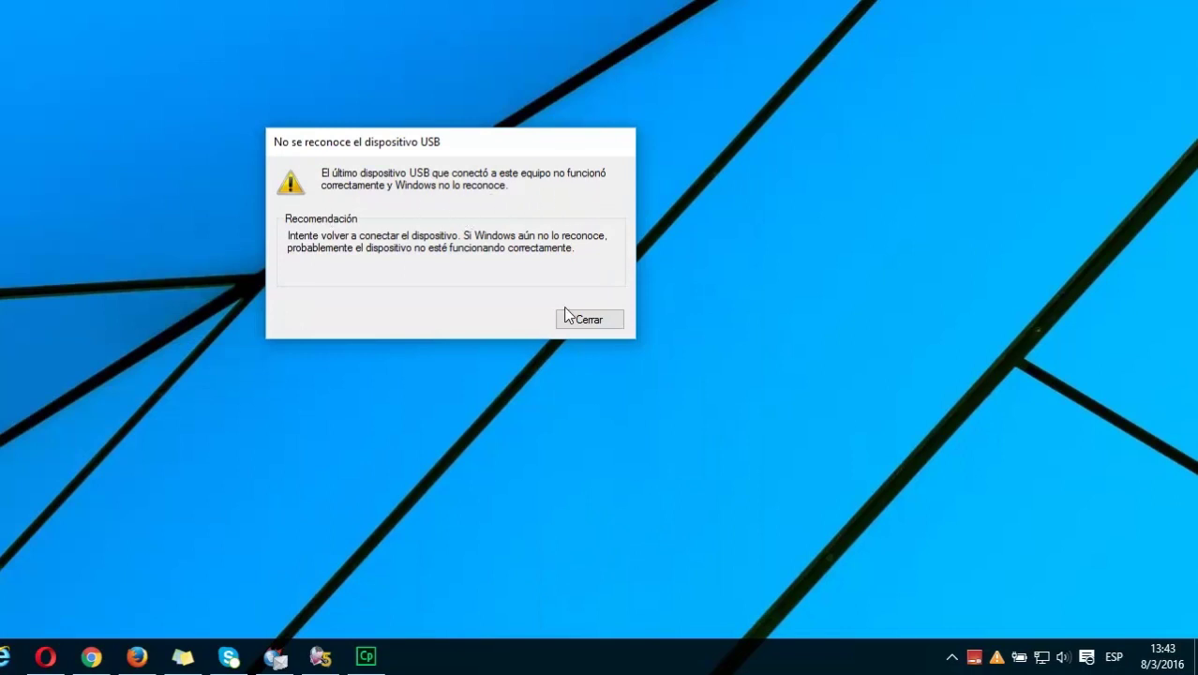
left_click(591, 321)
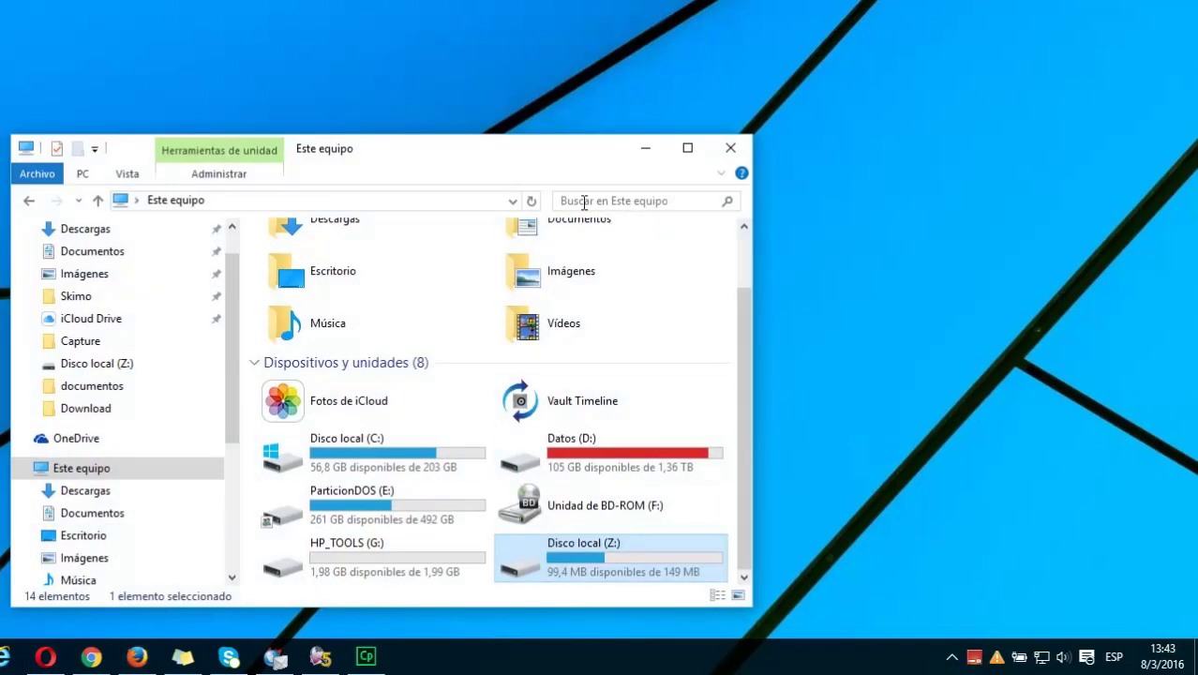
Open the computer management console for Este equipo and show Administración de discos
left_click_drag(521, 149, 524, 101)
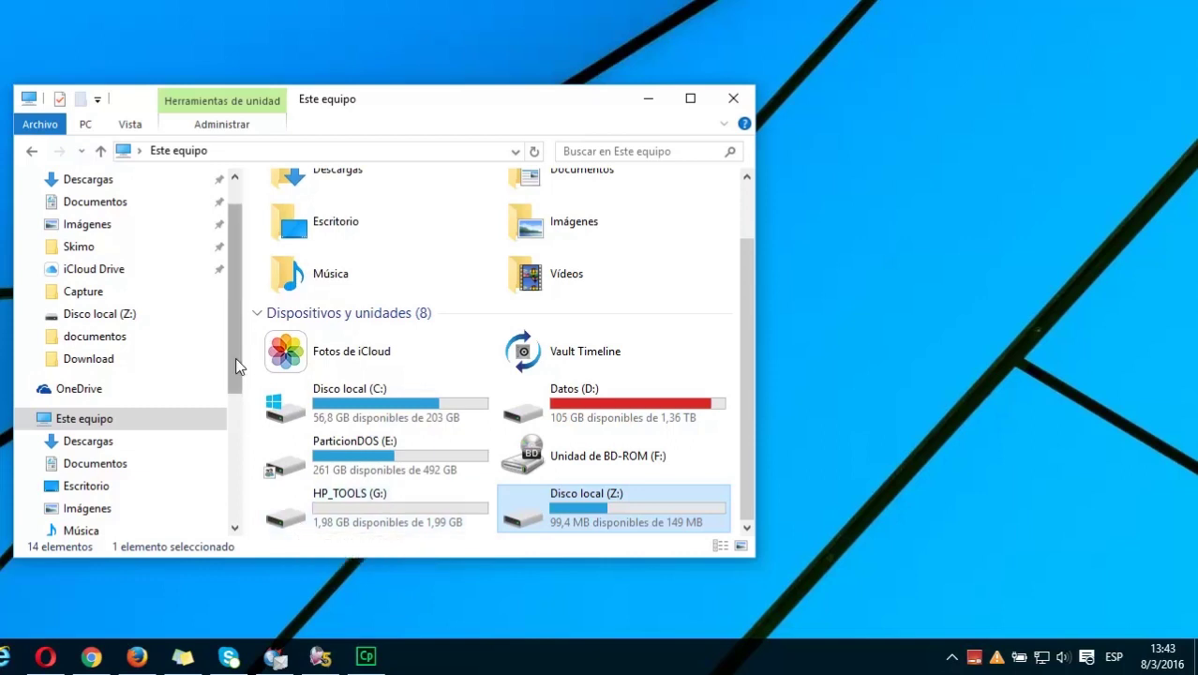
left_click(91, 420)
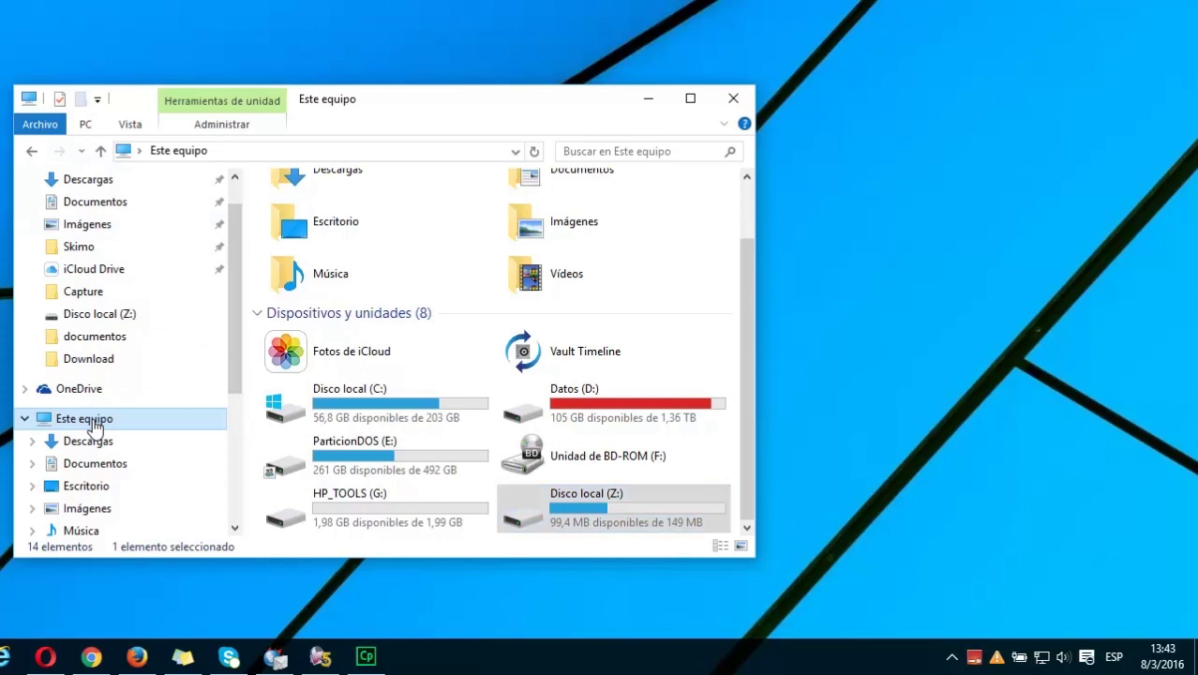
right_click(93, 426)
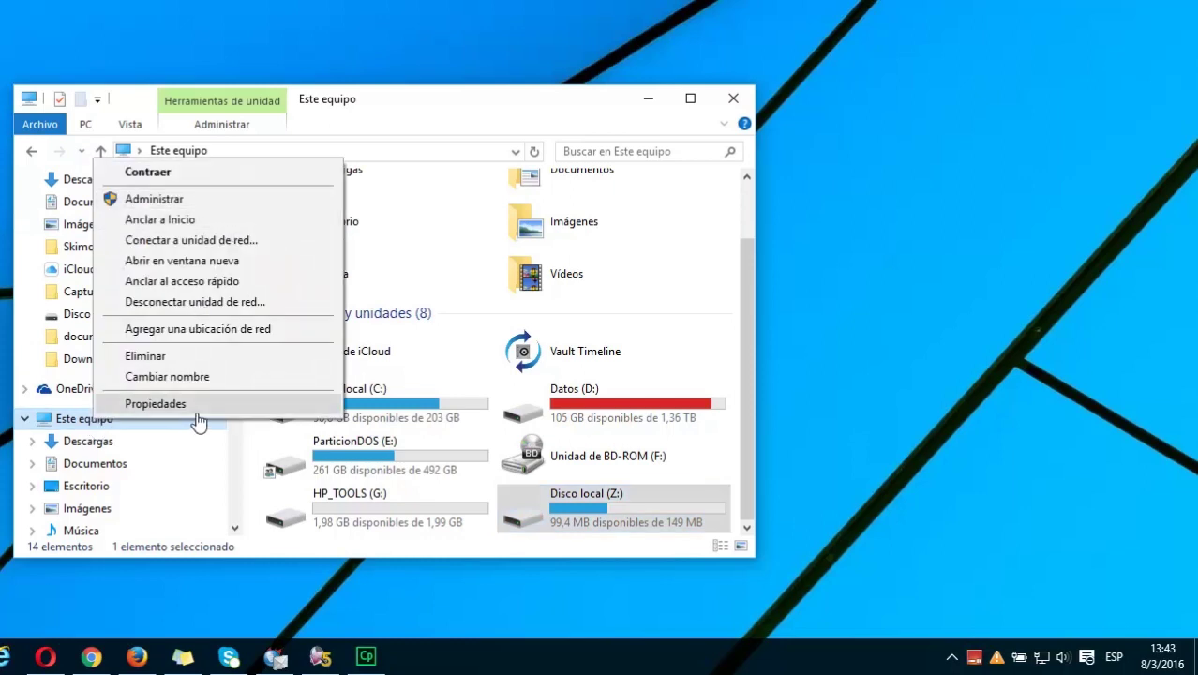
left_click(208, 200)
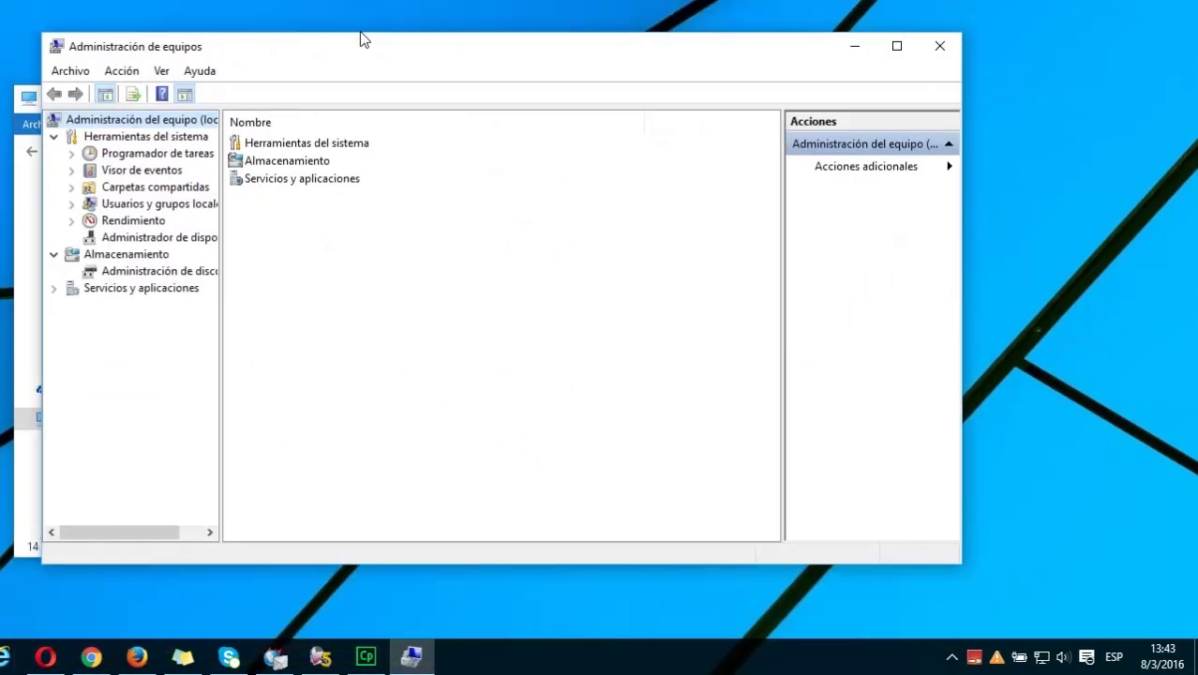
left_click_drag(359, 48, 346, 44)
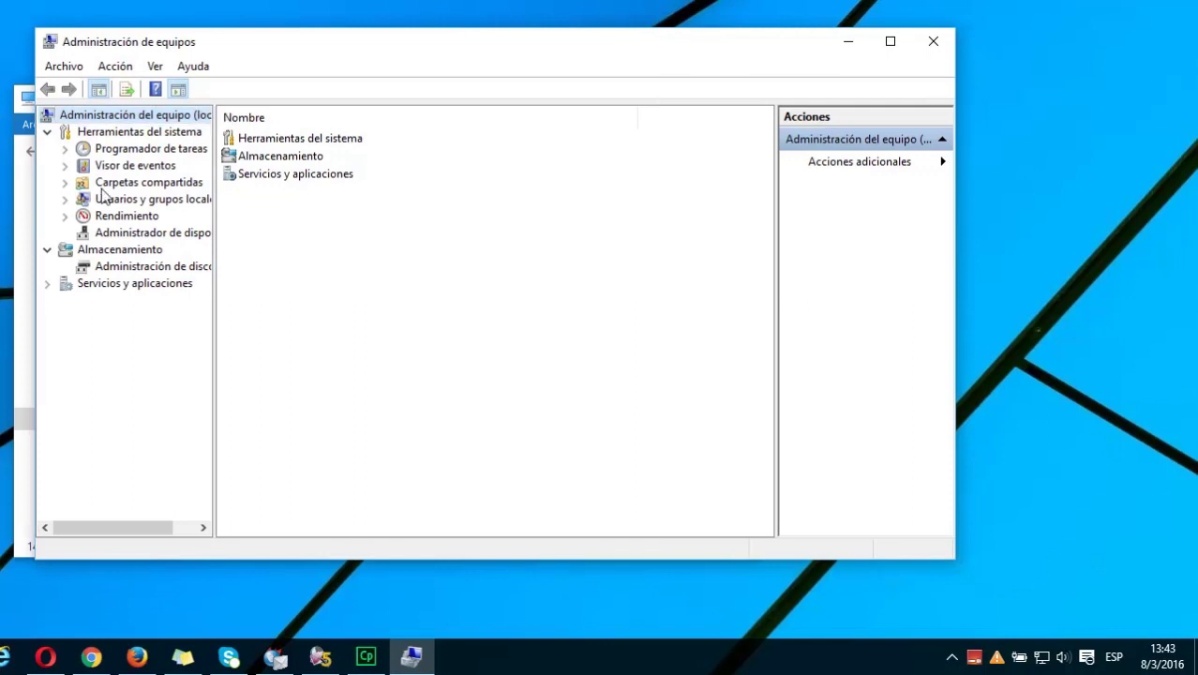
left_click(187, 275)
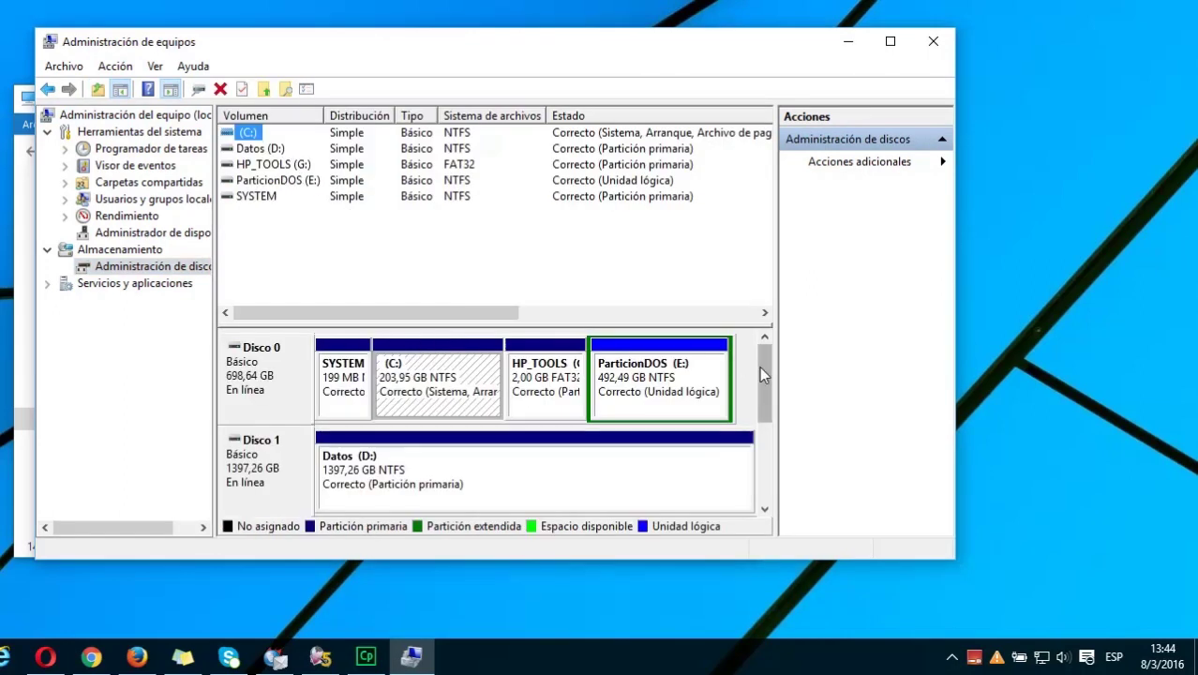
Check the listed disks and volumes for the USB drive and close the computer management console
scroll(767, 418, "down", 1)
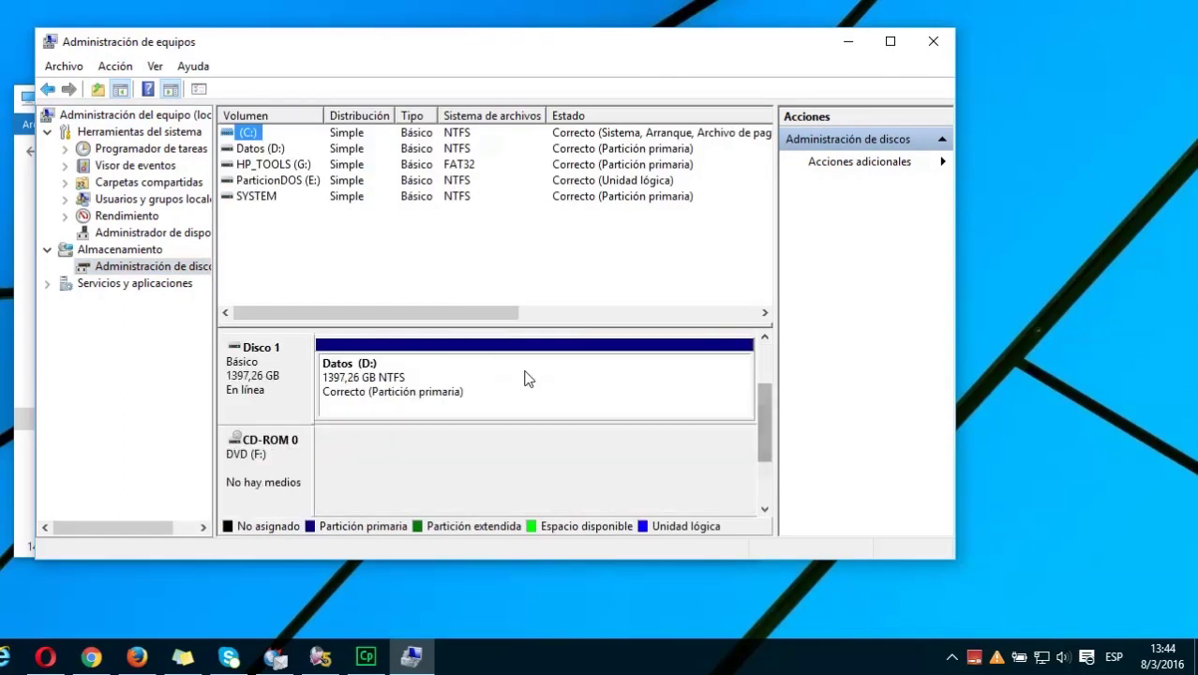
scroll(769, 365, "up", 1)
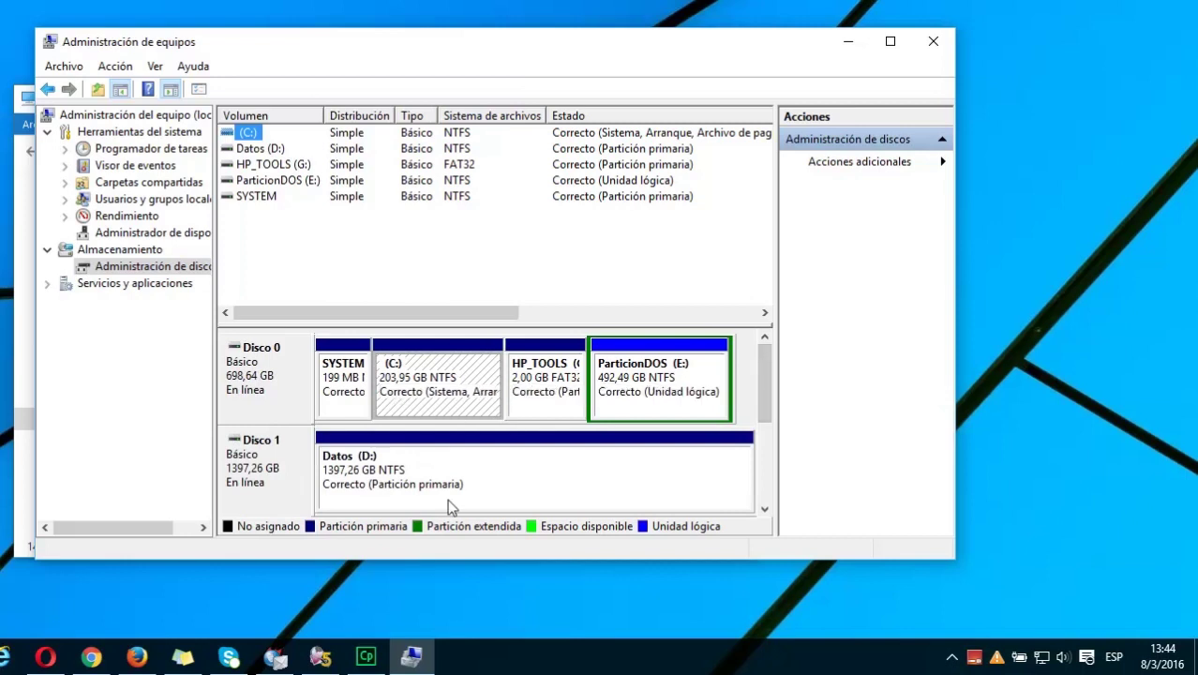
left_click_drag(767, 386, 765, 453)
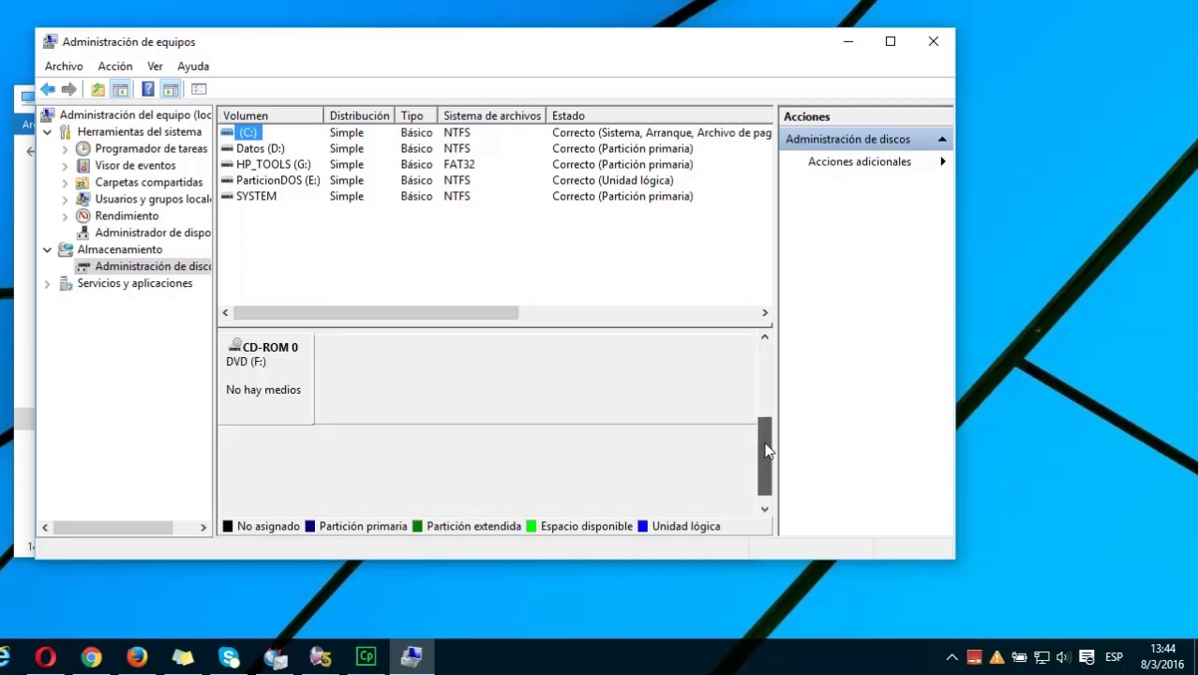
left_click(342, 480)
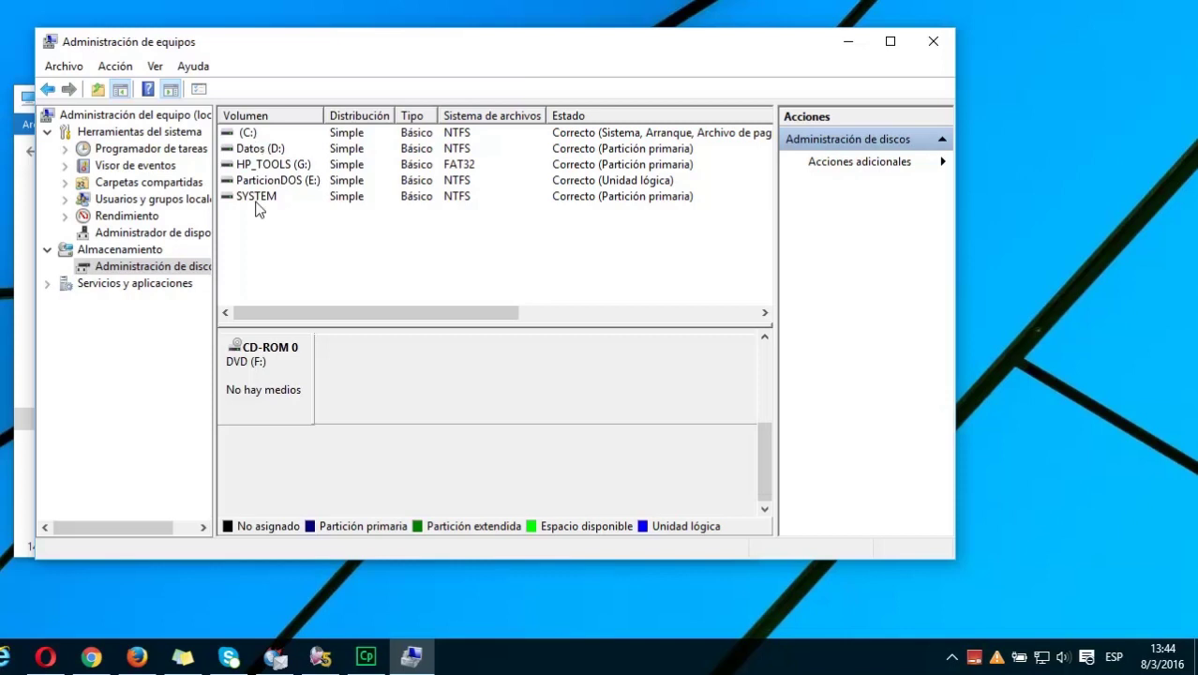
left_click(930, 44)
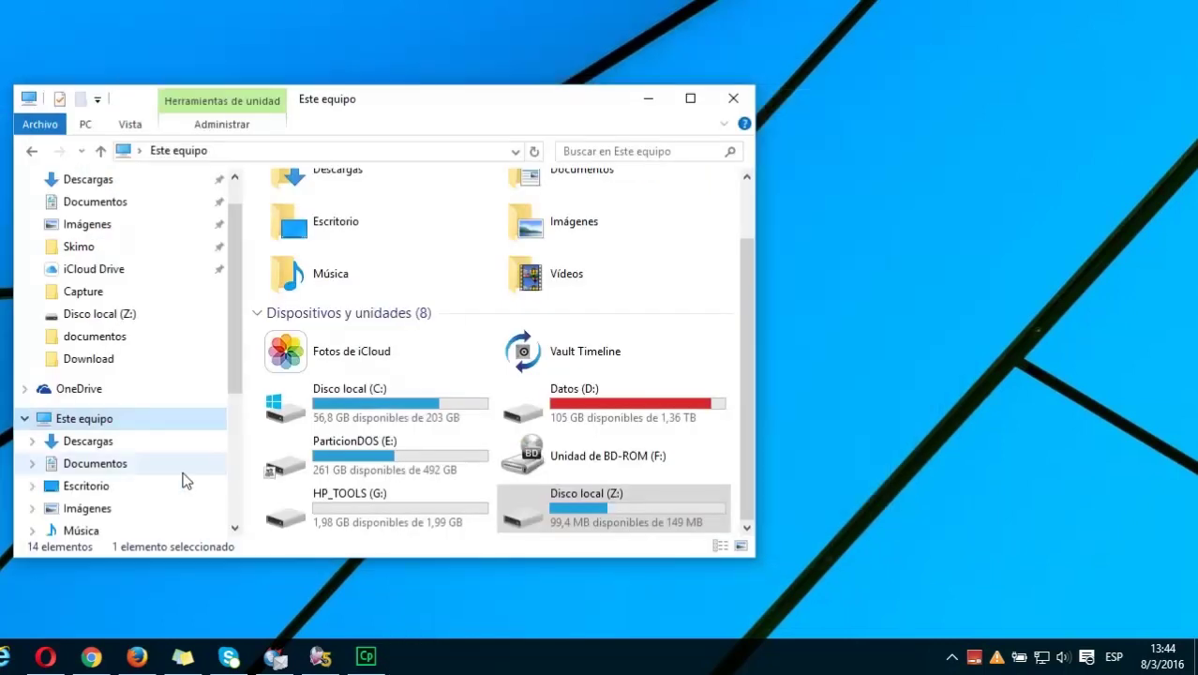
Open the Device Manager from the properties of Este equipo and select the unknown USB device among the USB controllers
right_click(98, 426)
left_click(198, 405)
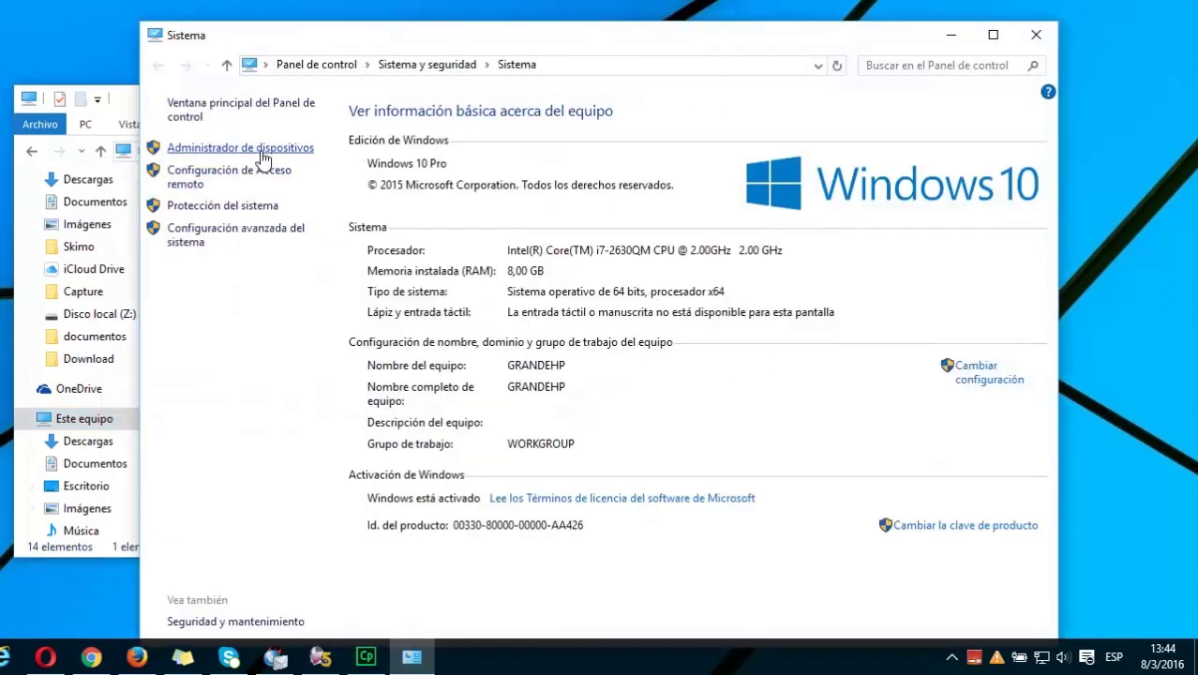
left_click(287, 154)
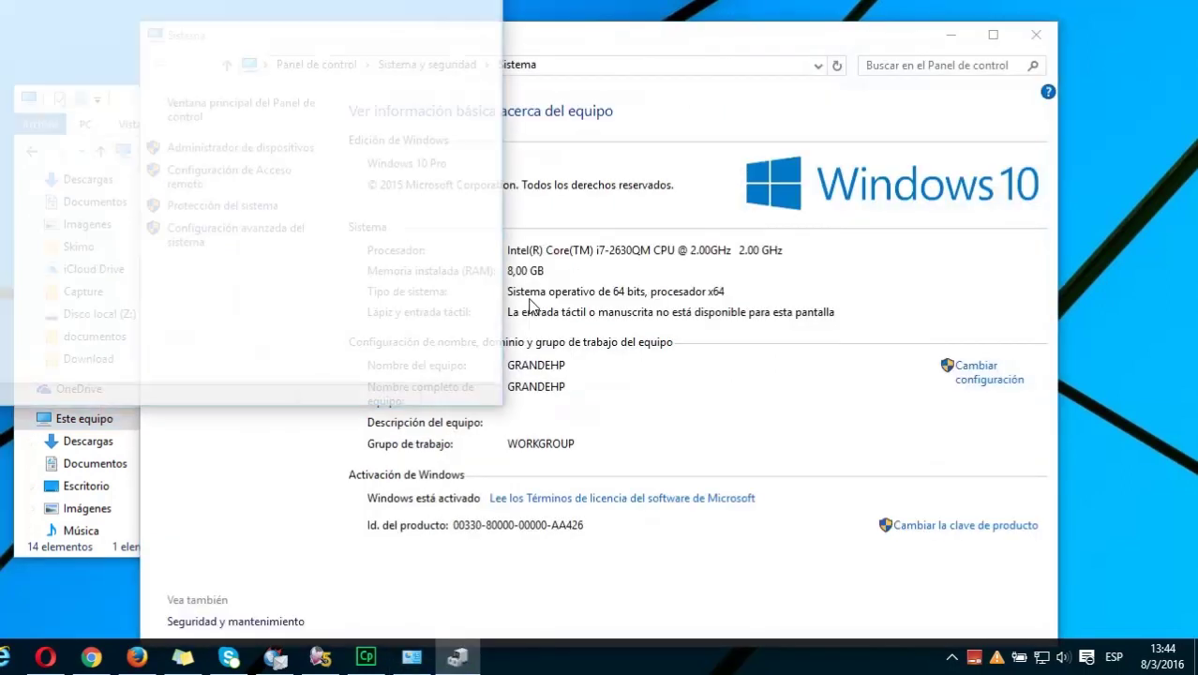
left_click_drag(130, 0, 427, 45)
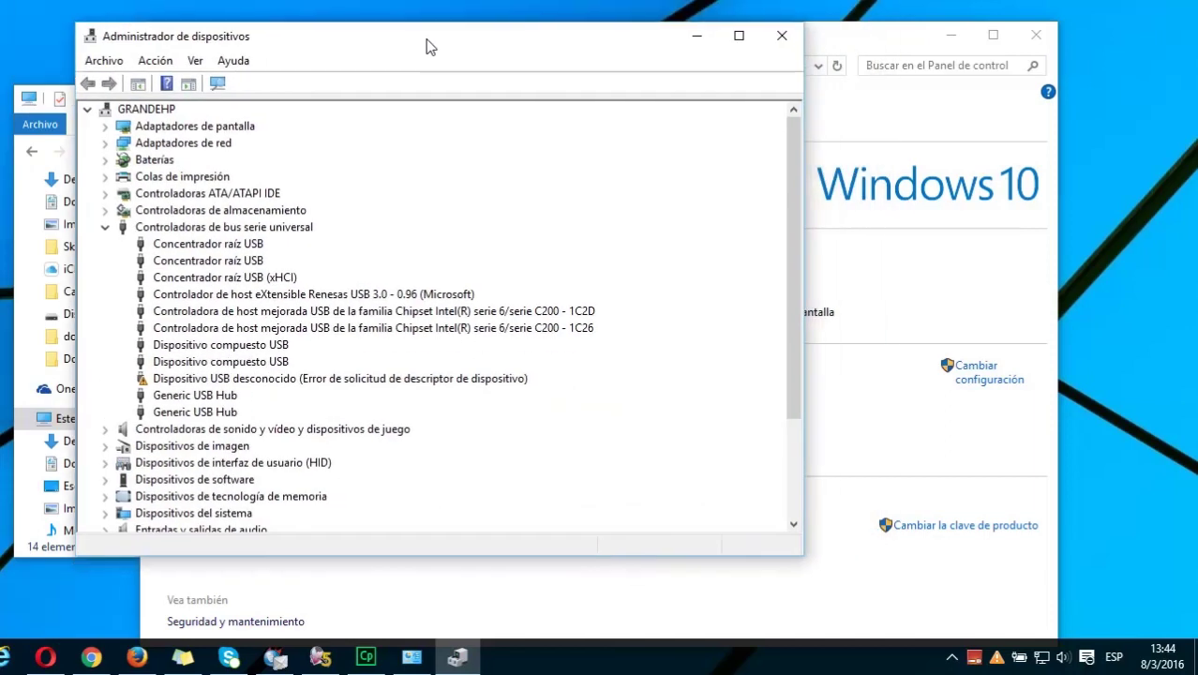
left_click(212, 381)
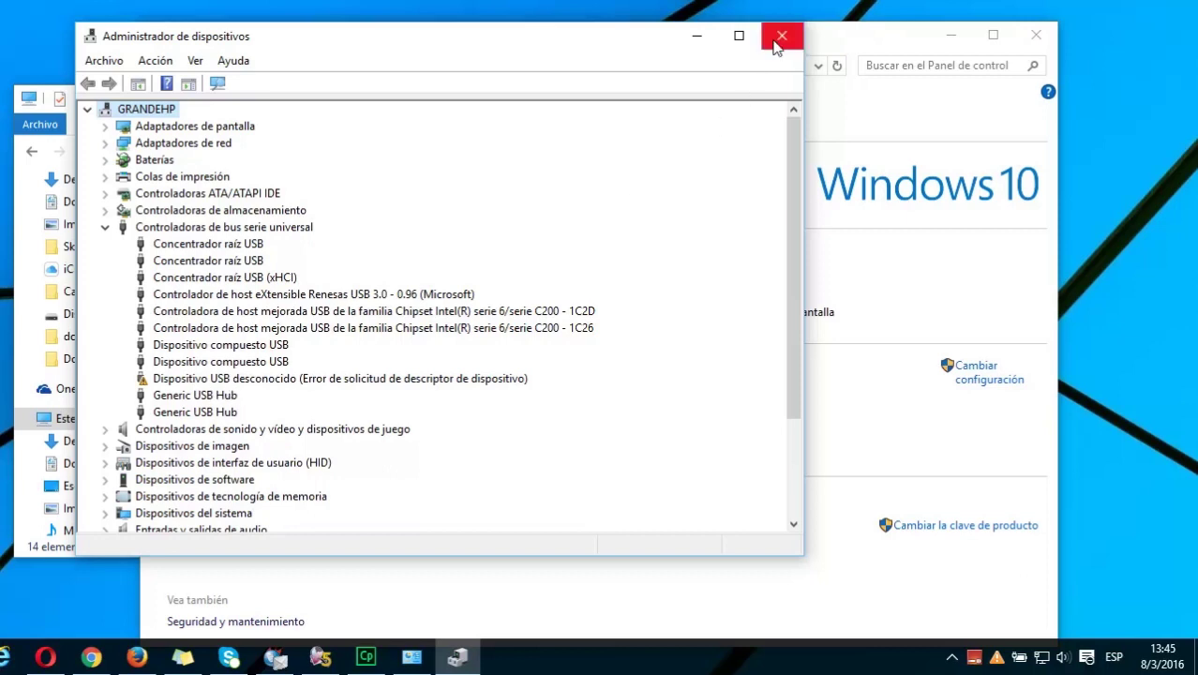
Minimize the Device Manager and close the Sistema window
left_click(696, 37)
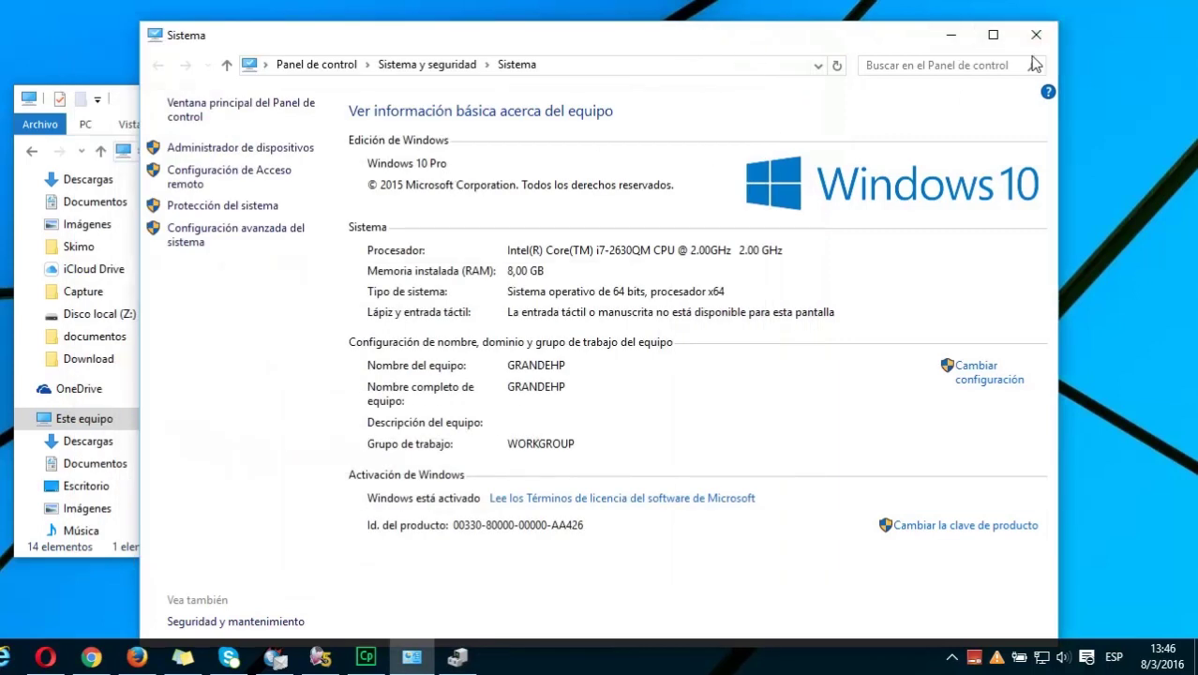
left_click(1036, 43)
left_click(1035, 39)
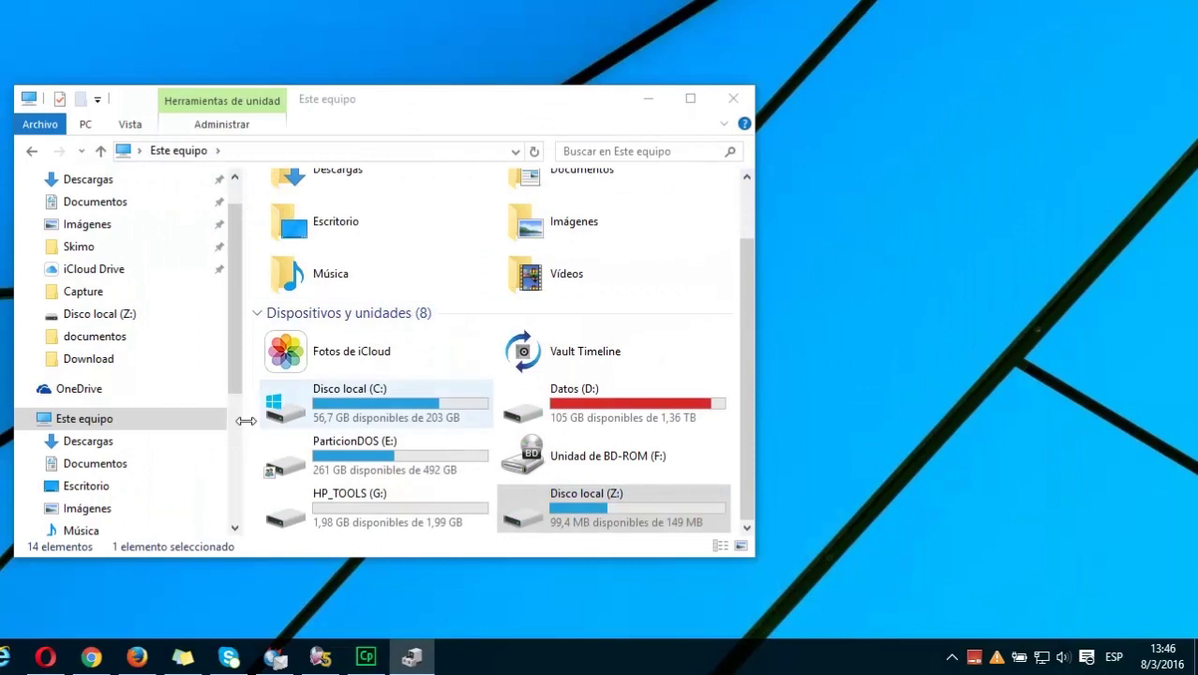
Run ChipGenius as administrator from the ChipGenius folder on Disco local (Z:)
key("alt+Left")
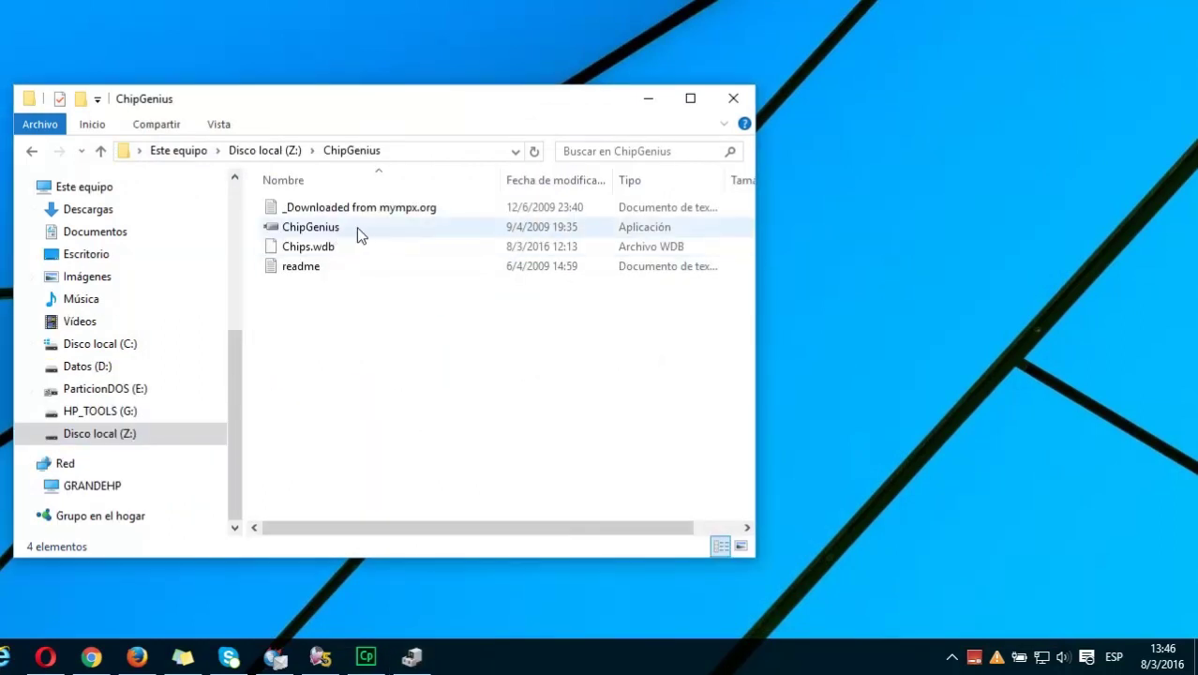
mouse_move(335, 227)
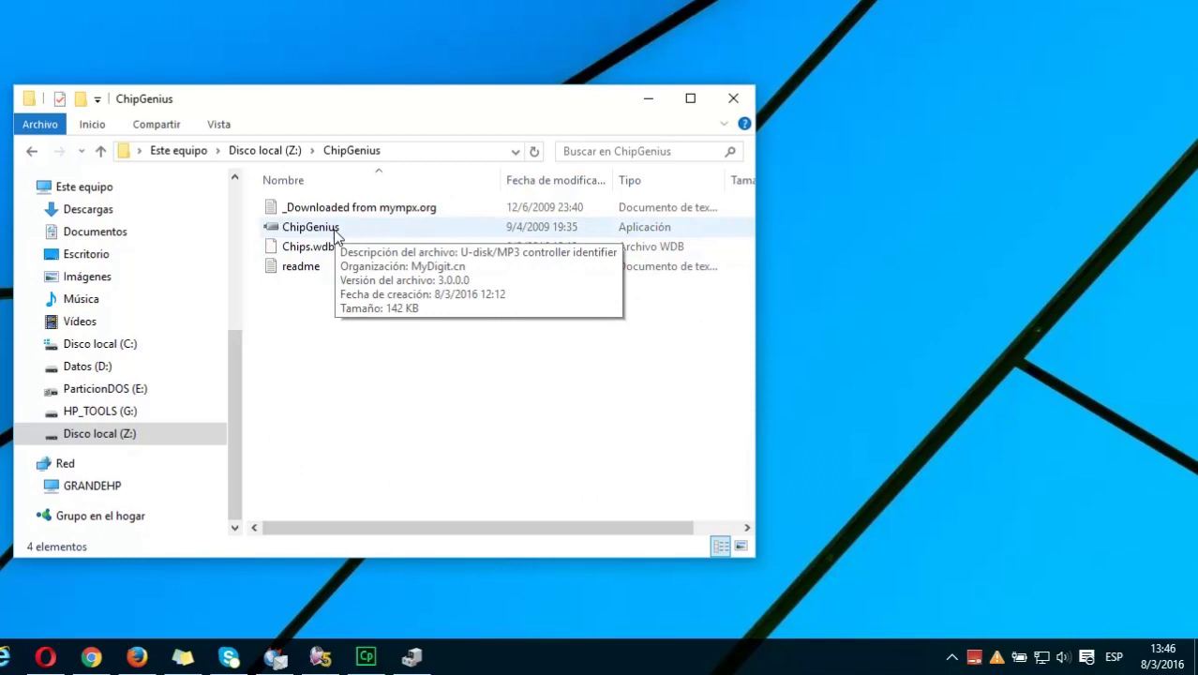
double_click(334, 228)
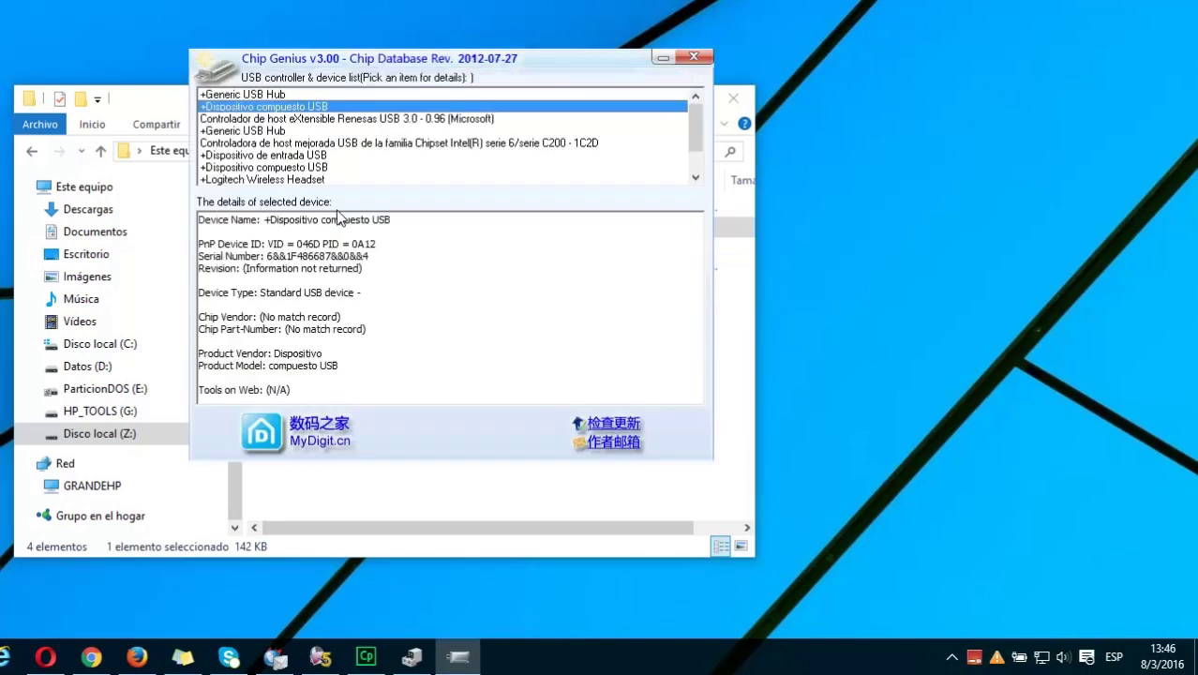
left_click(692, 59)
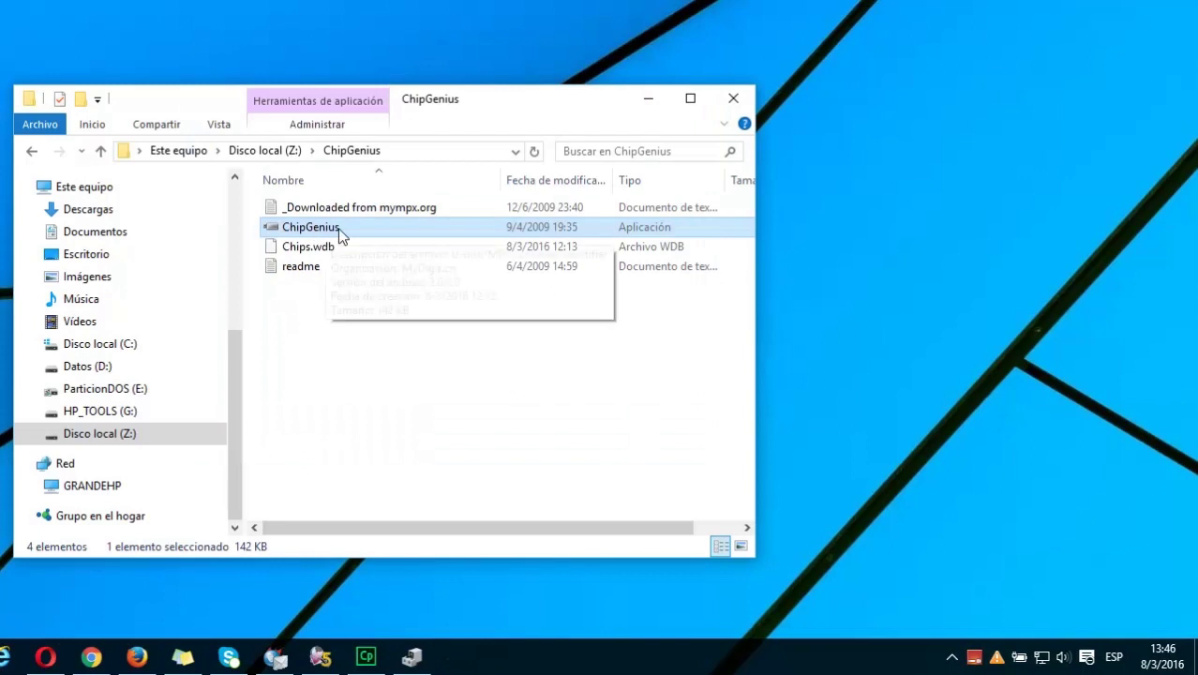
mouse_move(319, 233)
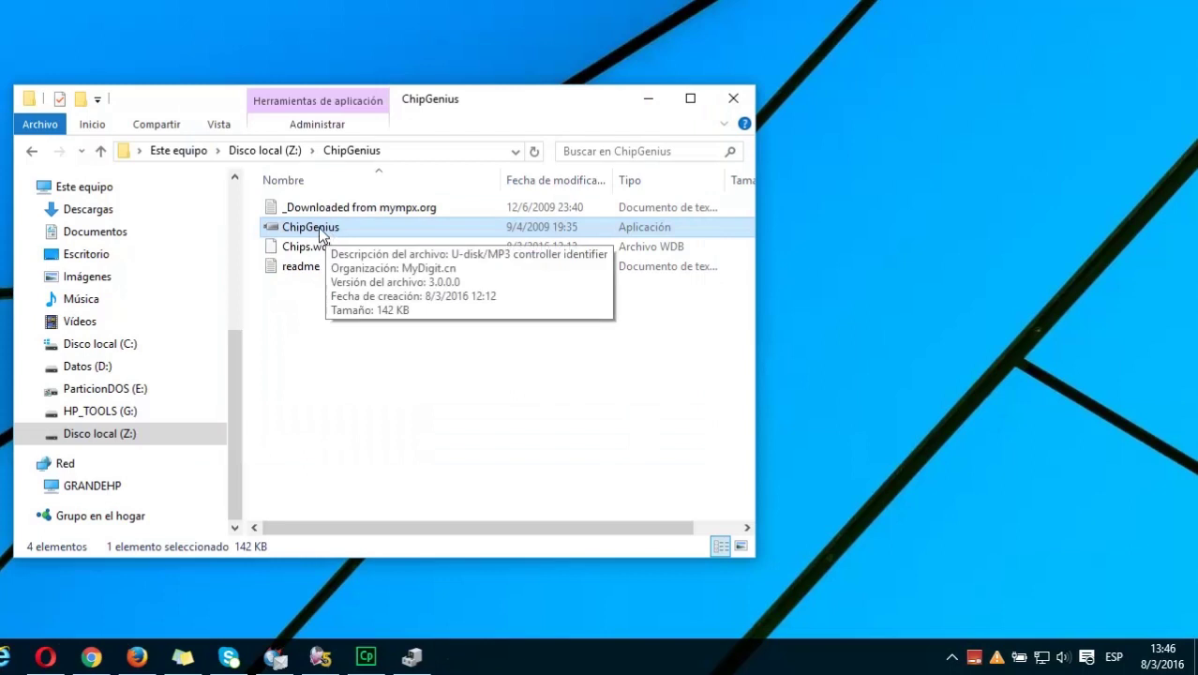
right_click(319, 226)
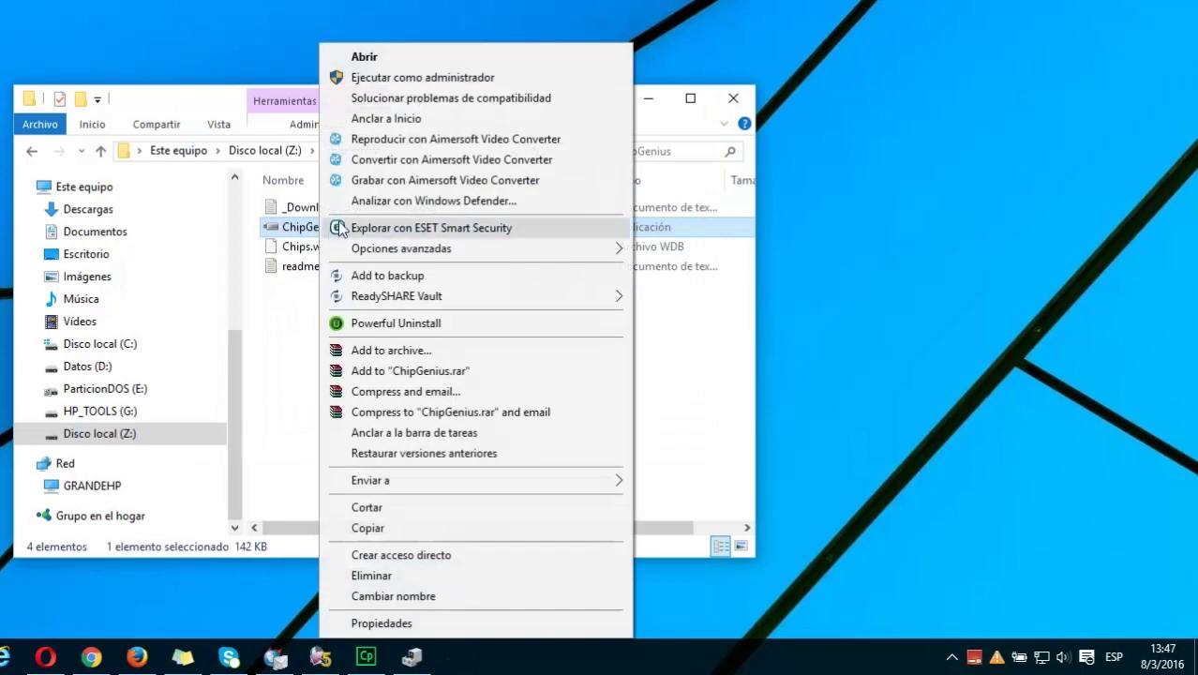
left_click(461, 81)
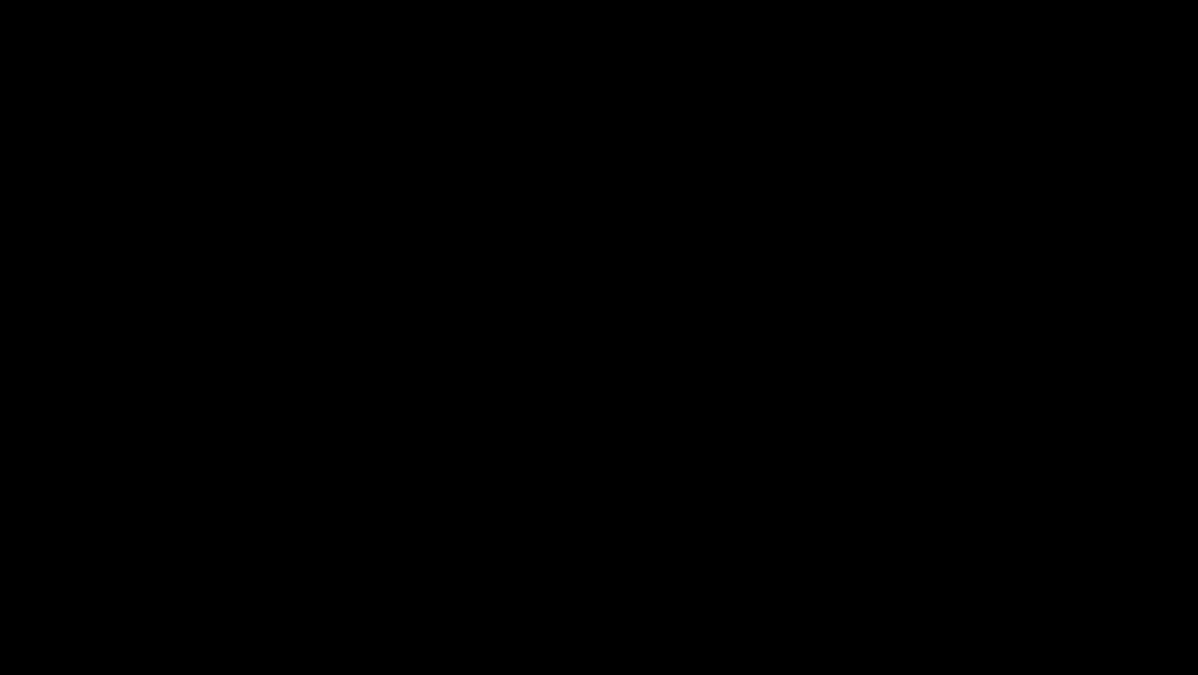
left_click(459, 401)
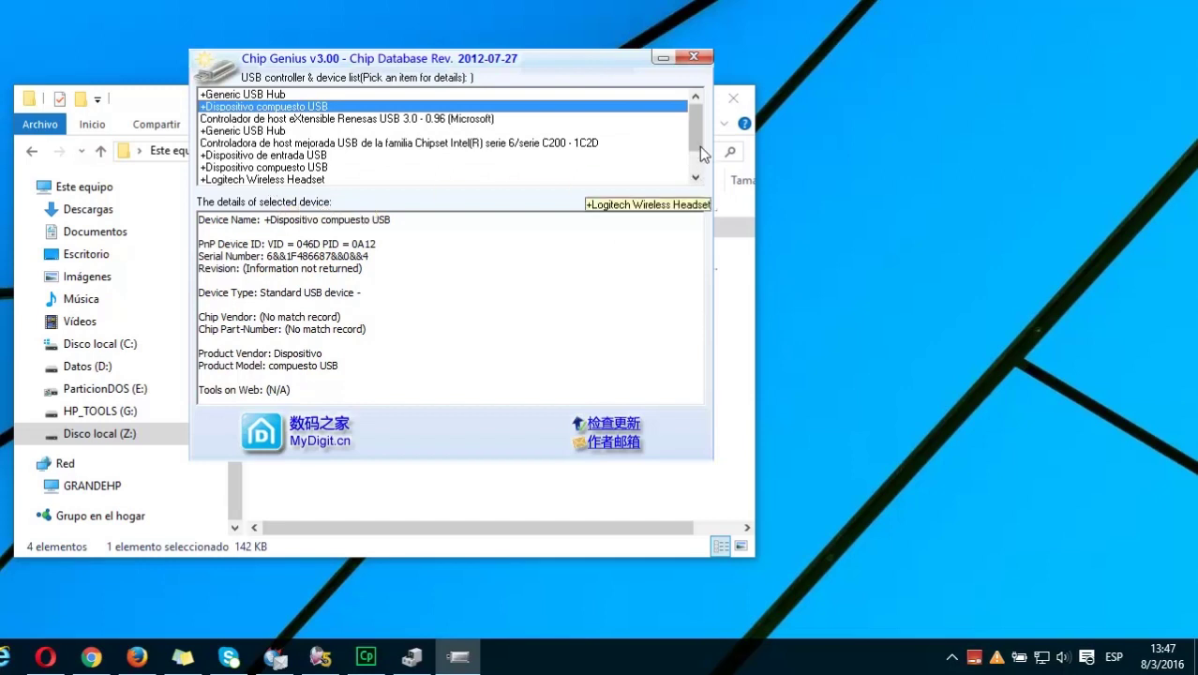
Examine the unknown USB device's details in ChipGenius against its Device Manager entry, and close ChipGenius and its folder
left_click_drag(695, 120, 695, 159)
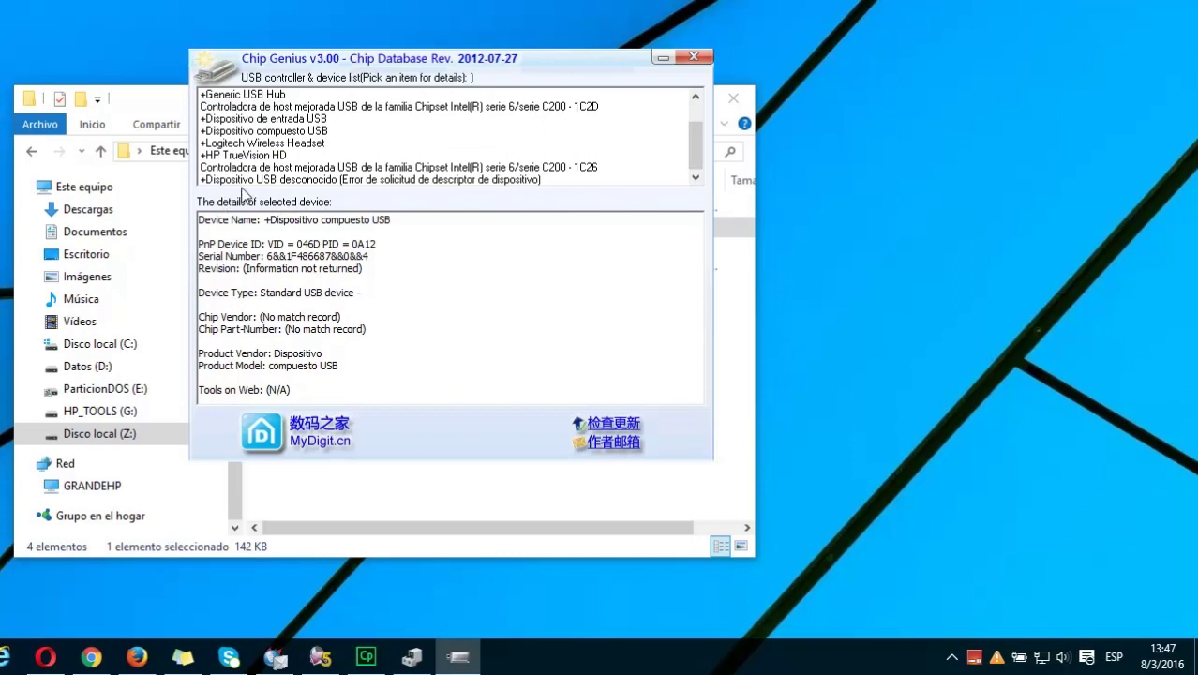
left_click(308, 179)
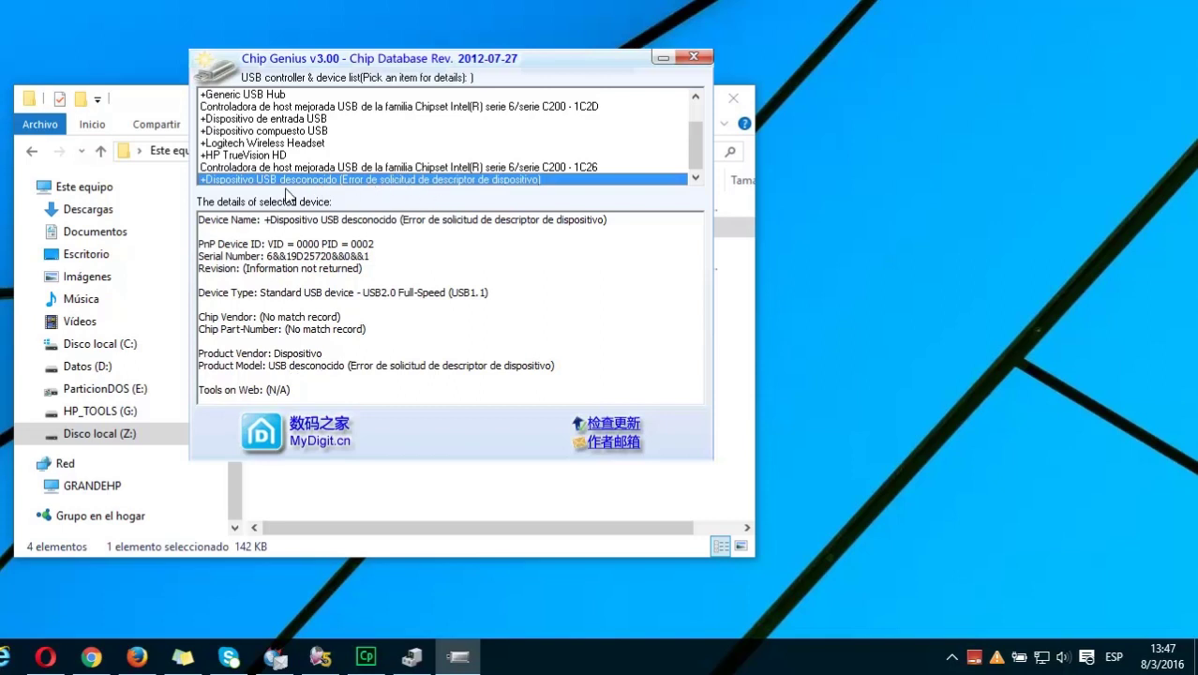
left_click(411, 656)
left_click(270, 383)
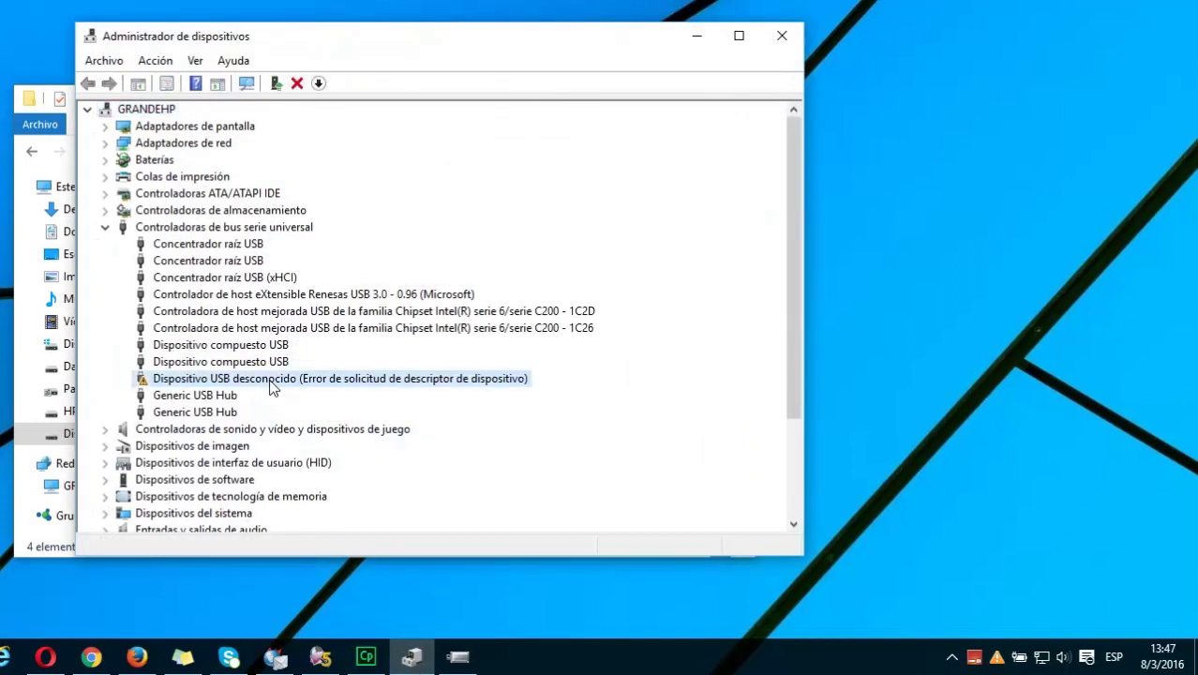
left_click(696, 38)
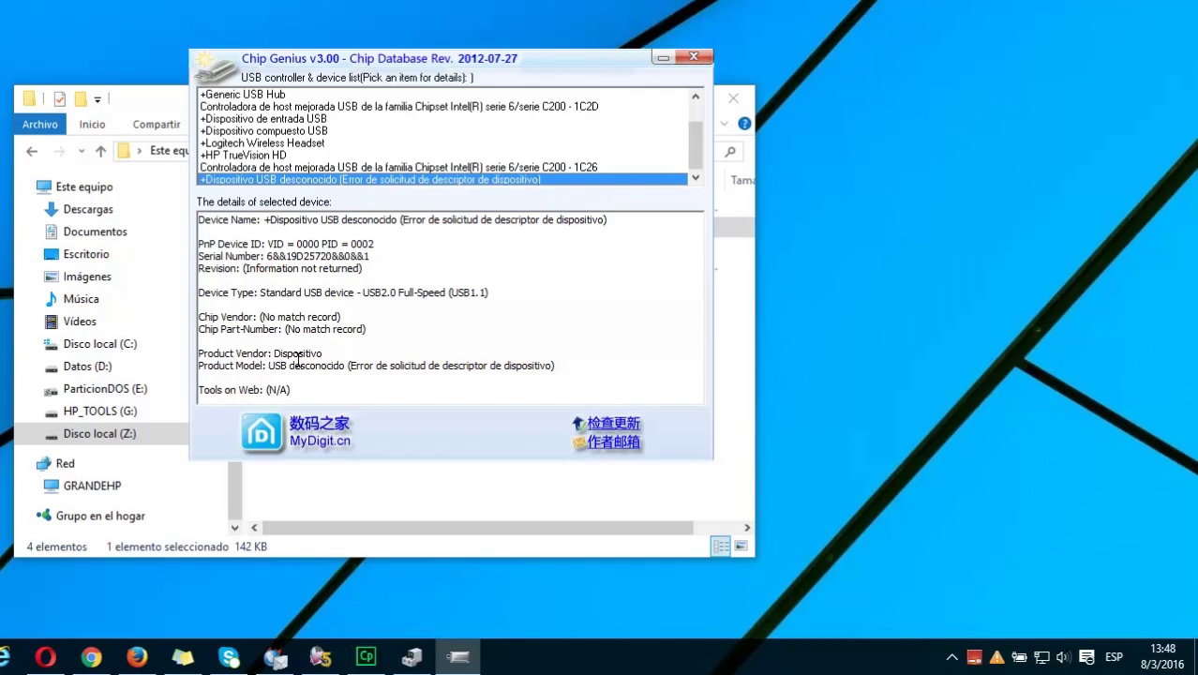
left_click(693, 58)
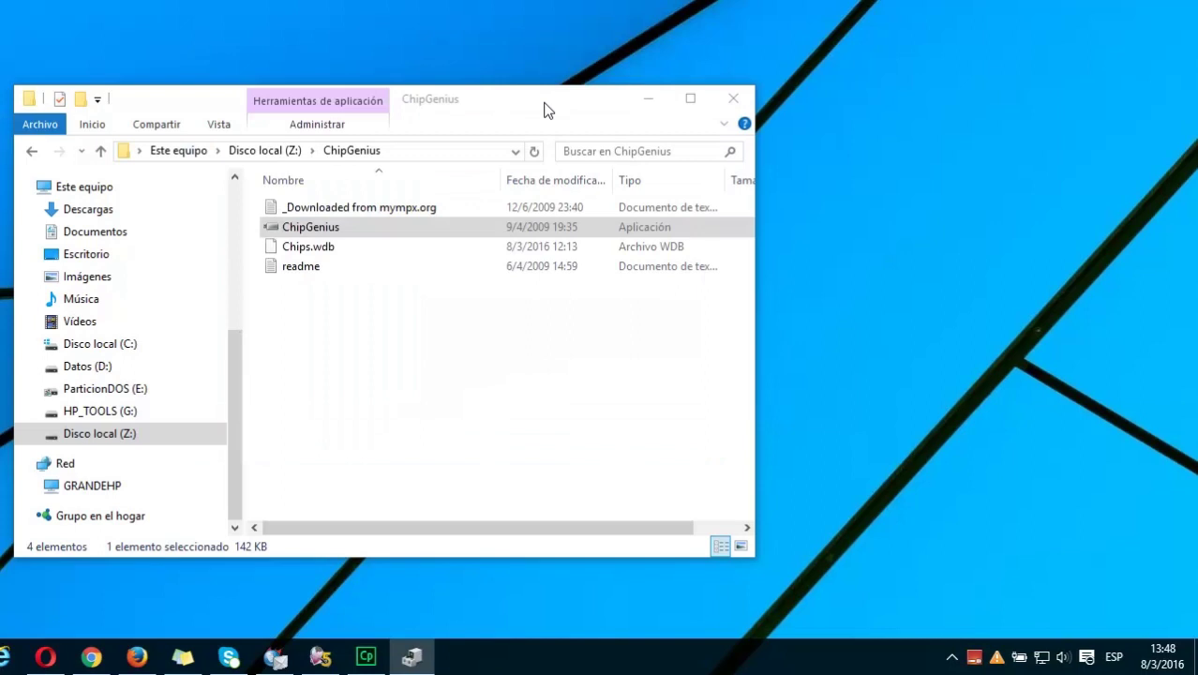
left_click(732, 97)
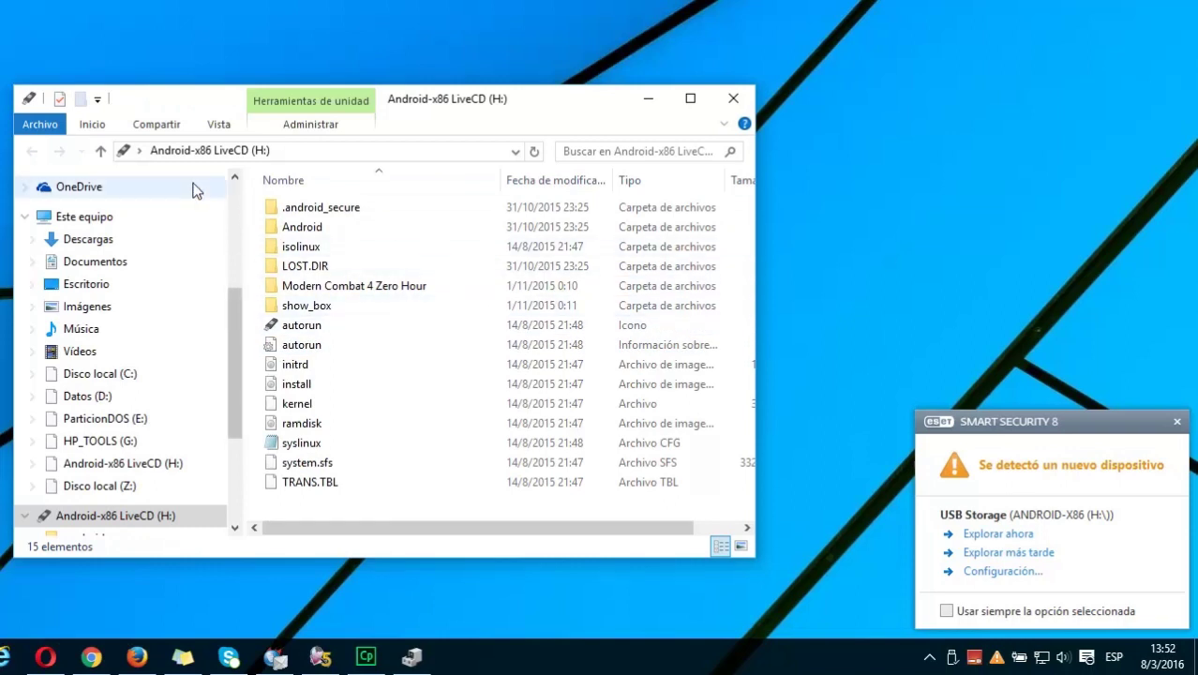
Show the drives under Este equipo to check the Android-x86 LiveCD (H:) USB drive
left_click_drag(237, 297, 233, 412)
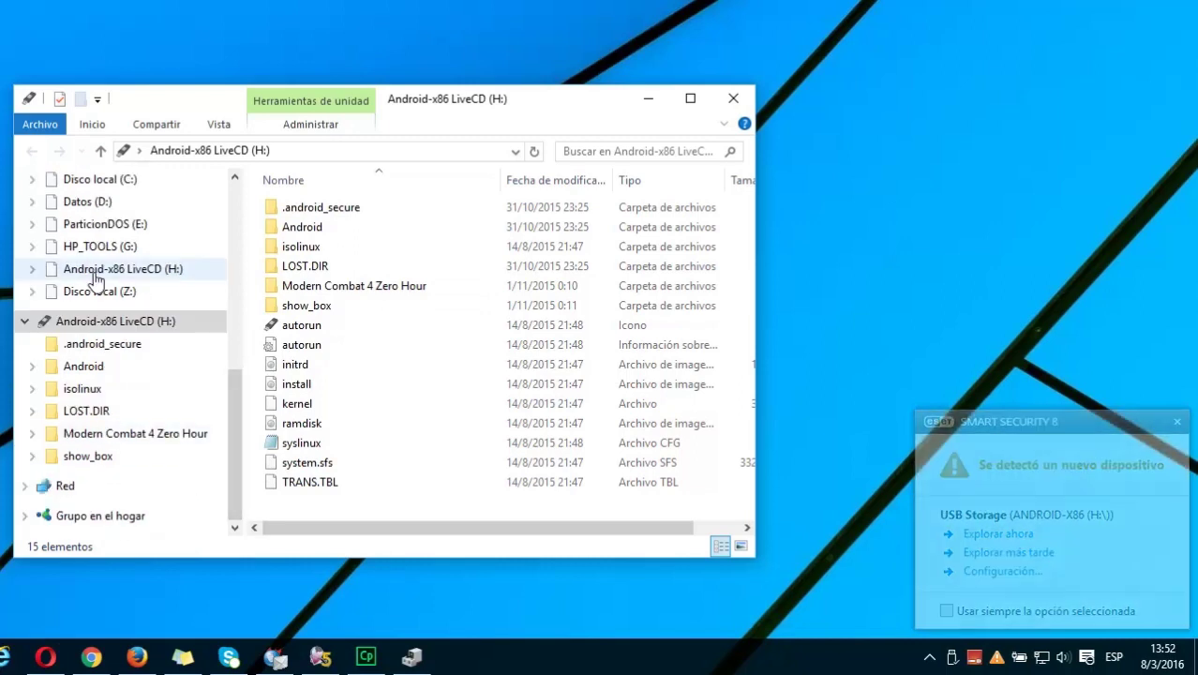
left_click(231, 278)
left_click(83, 374)
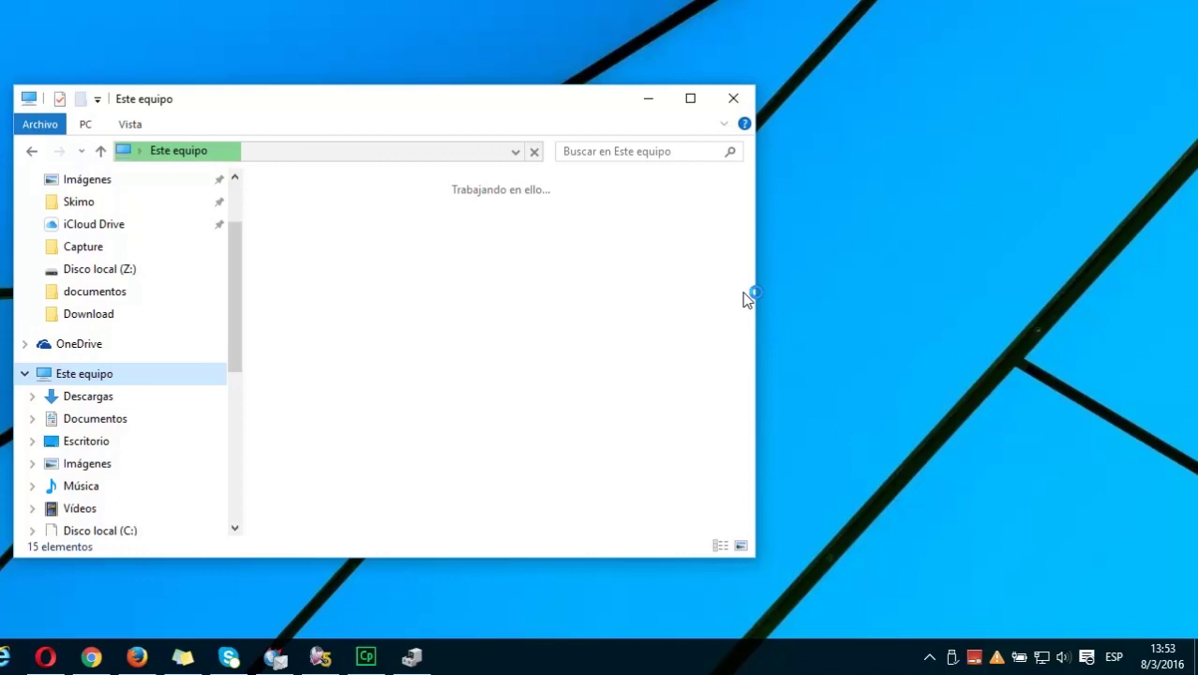
scroll(745, 412, "down", 2)
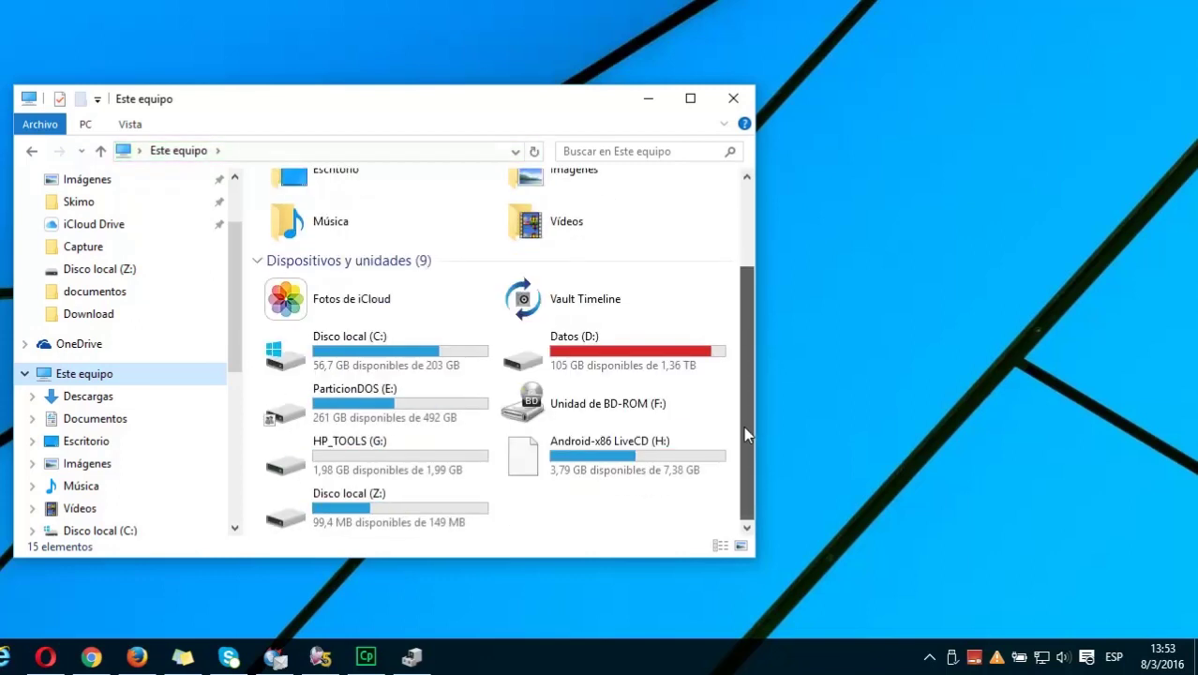